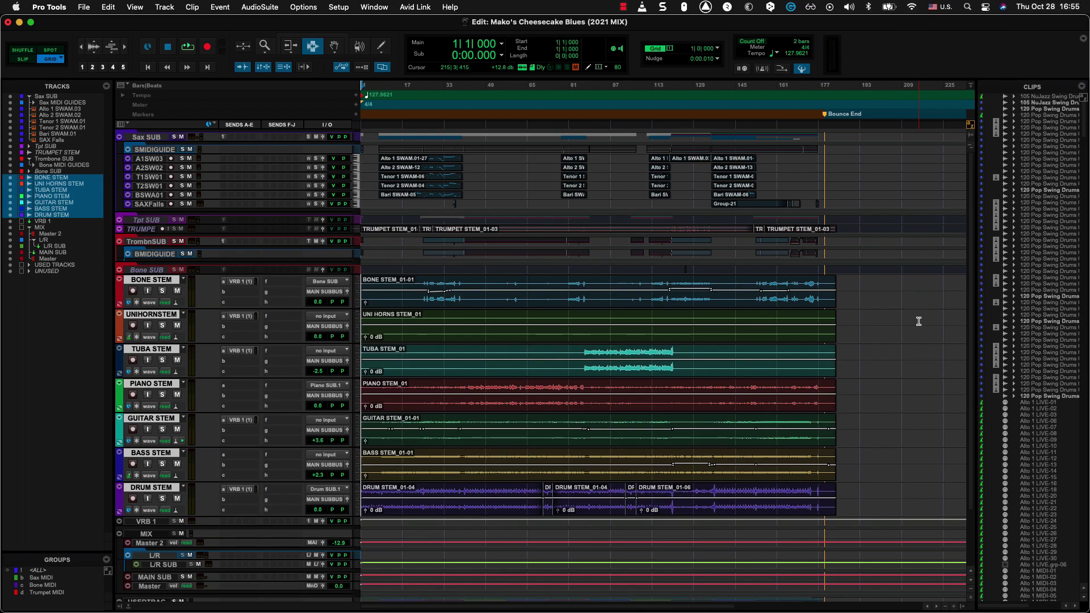
Open the Color Palette and enable High Contrast UI under UI Customization > General.
click(379, 8)
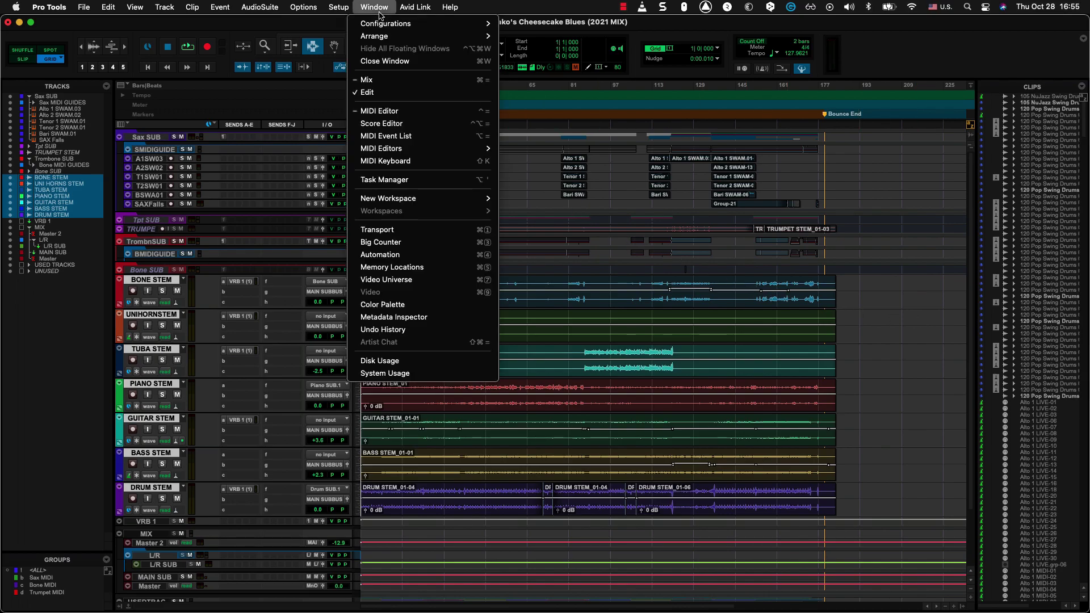
click(430, 304)
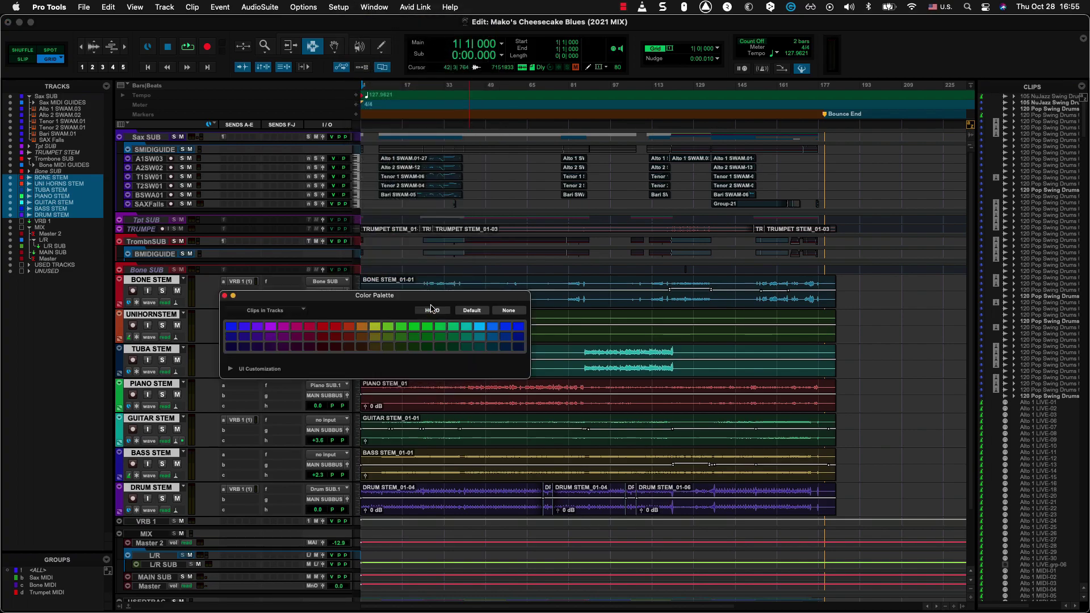
click(230, 368)
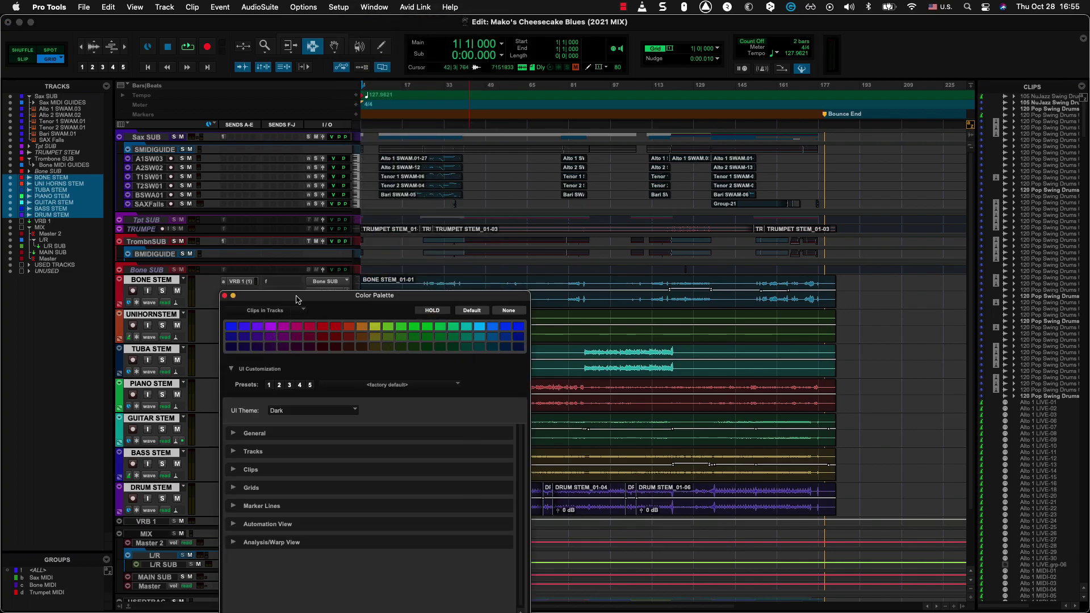
drag(261, 349, 533, 223)
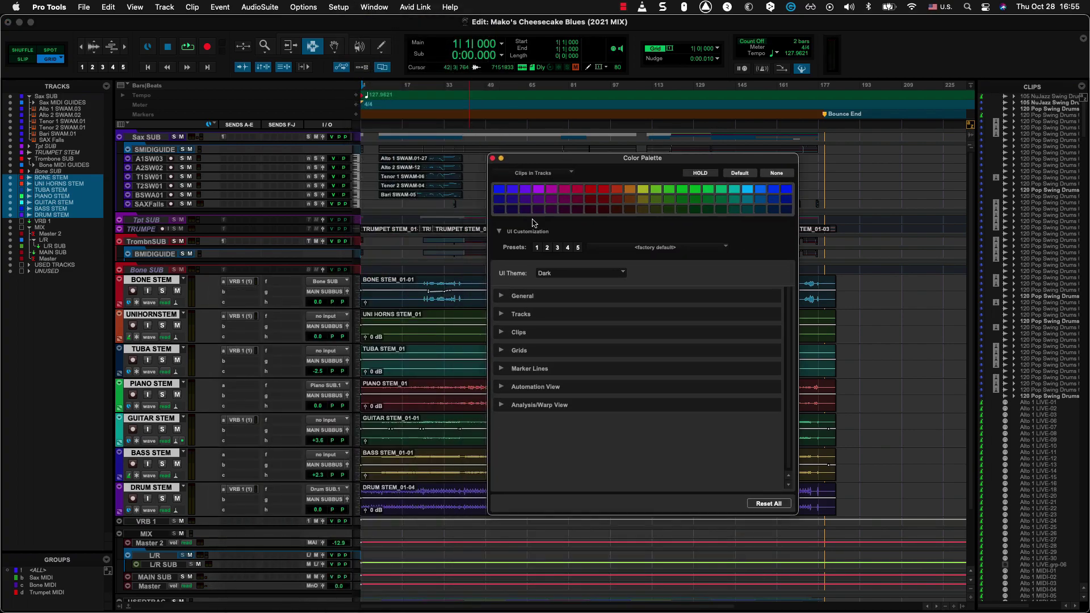
click(501, 297)
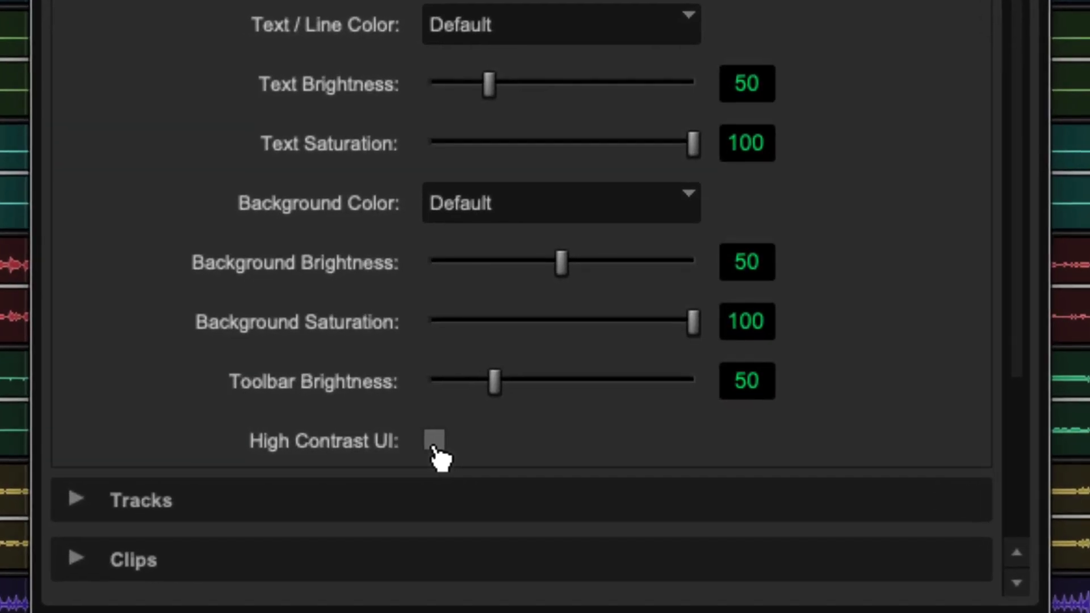
click(435, 442)
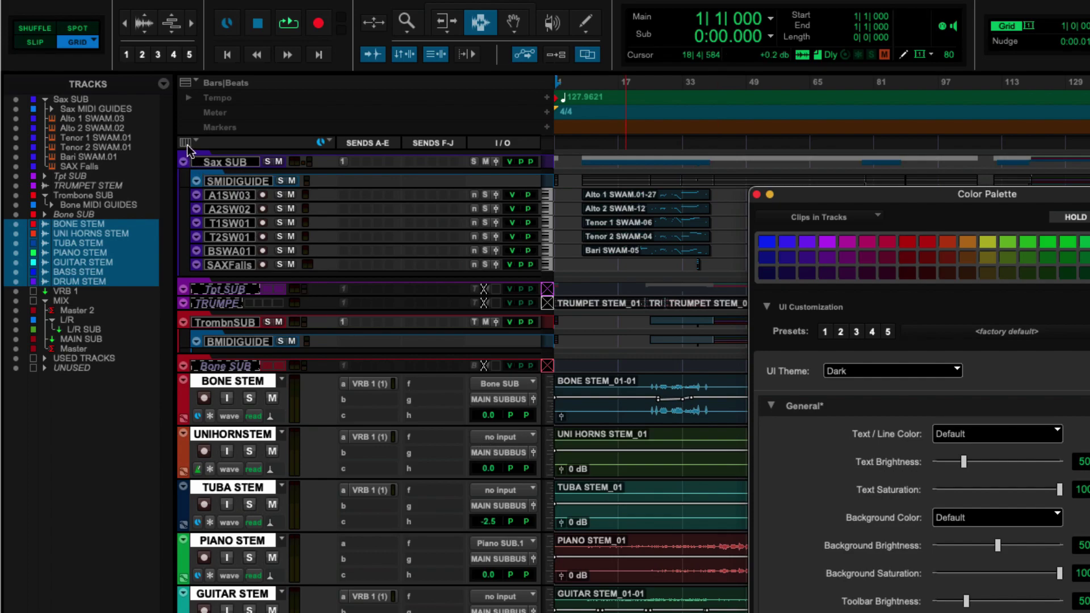
click(187, 143)
click(187, 143)
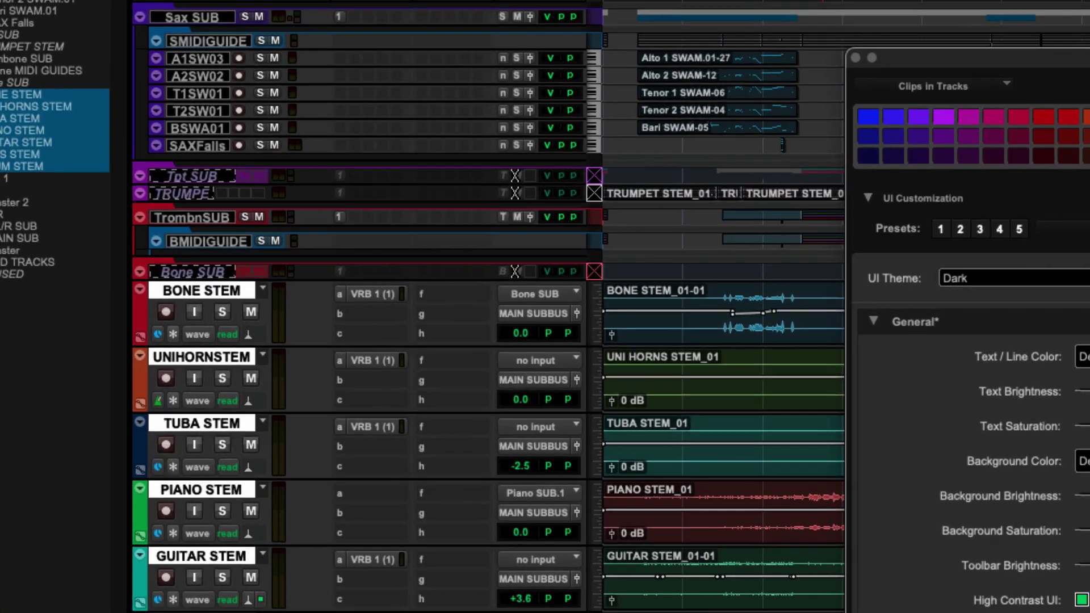
right_click(157, 279)
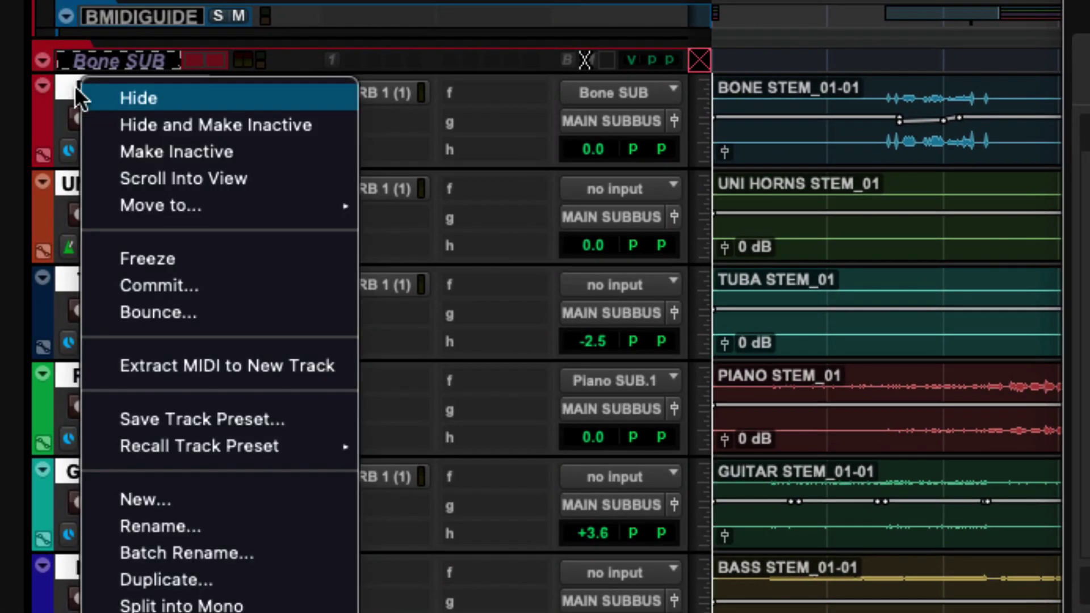
click(162, 152)
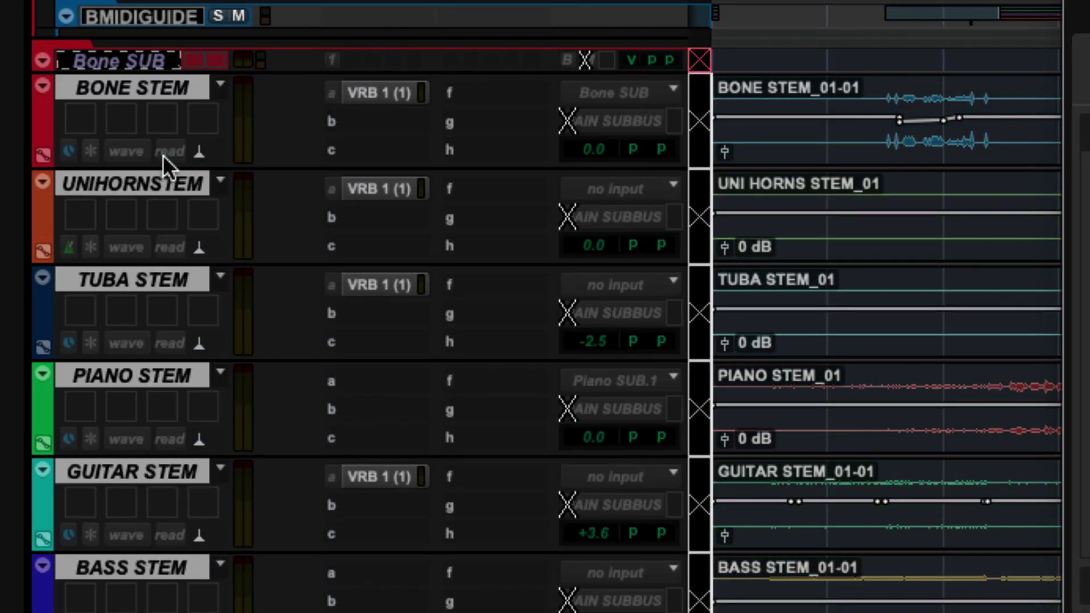
right_click(145, 84)
click(180, 123)
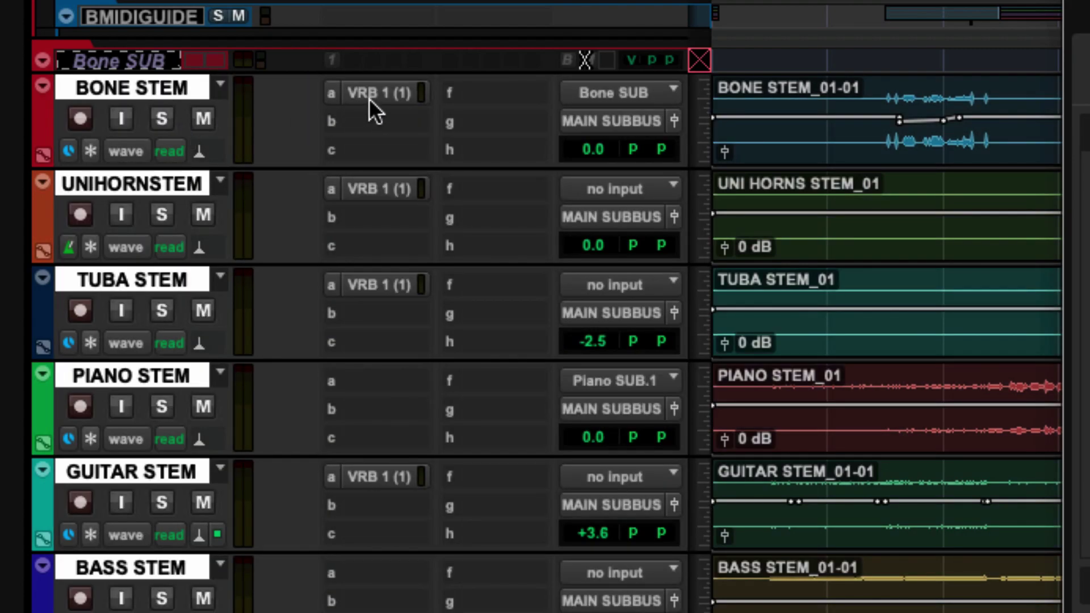
right_click(369, 98)
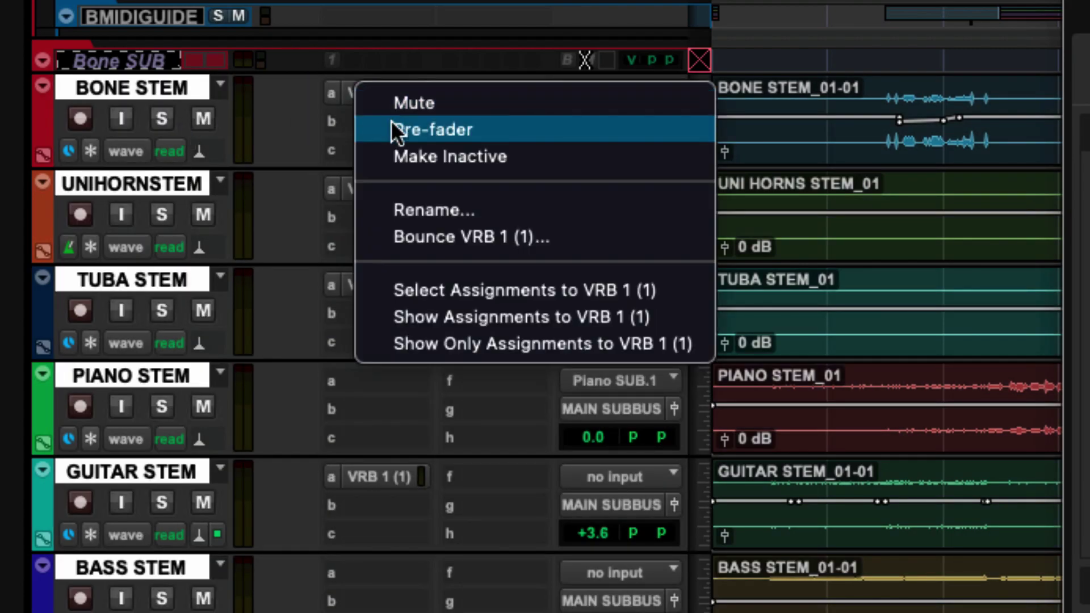
click(397, 148)
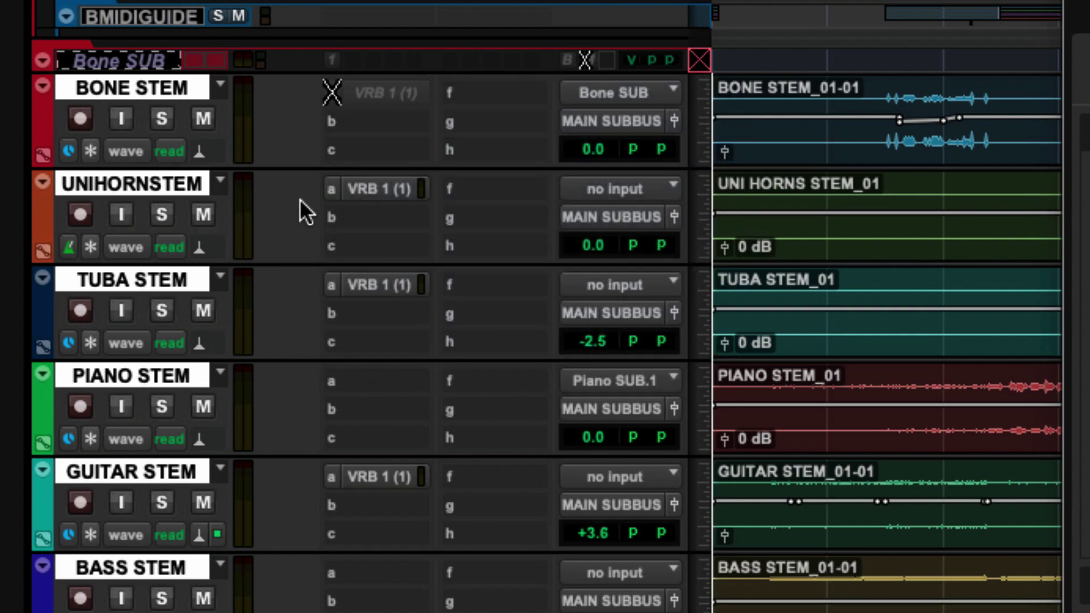
right_click(376, 92)
click(399, 155)
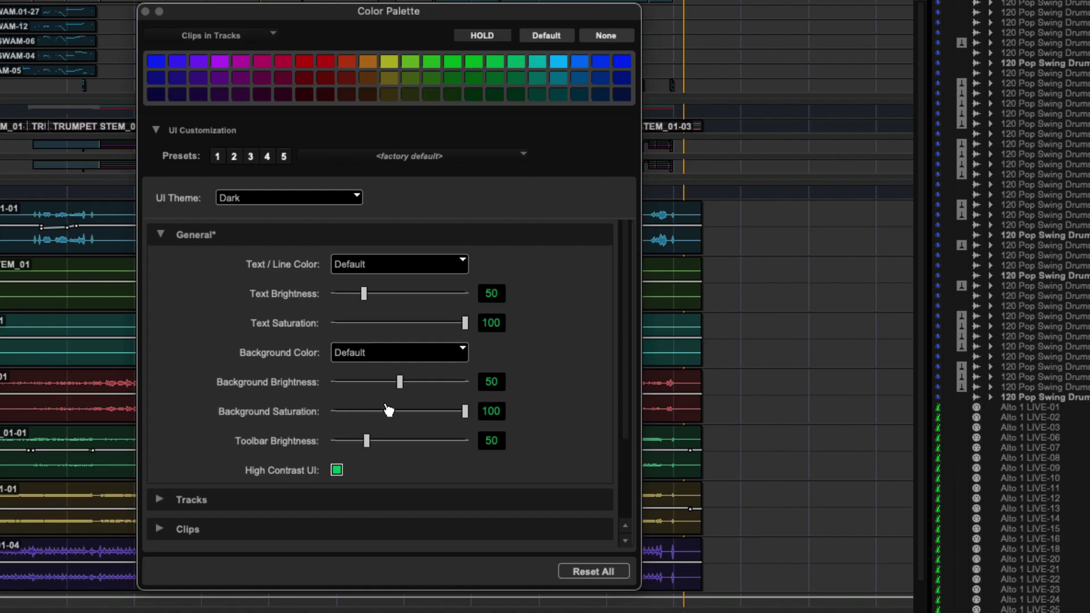
Set Background Color to Blue, adjust its brightness, and set Text / Line Color to Red.
click(431, 352)
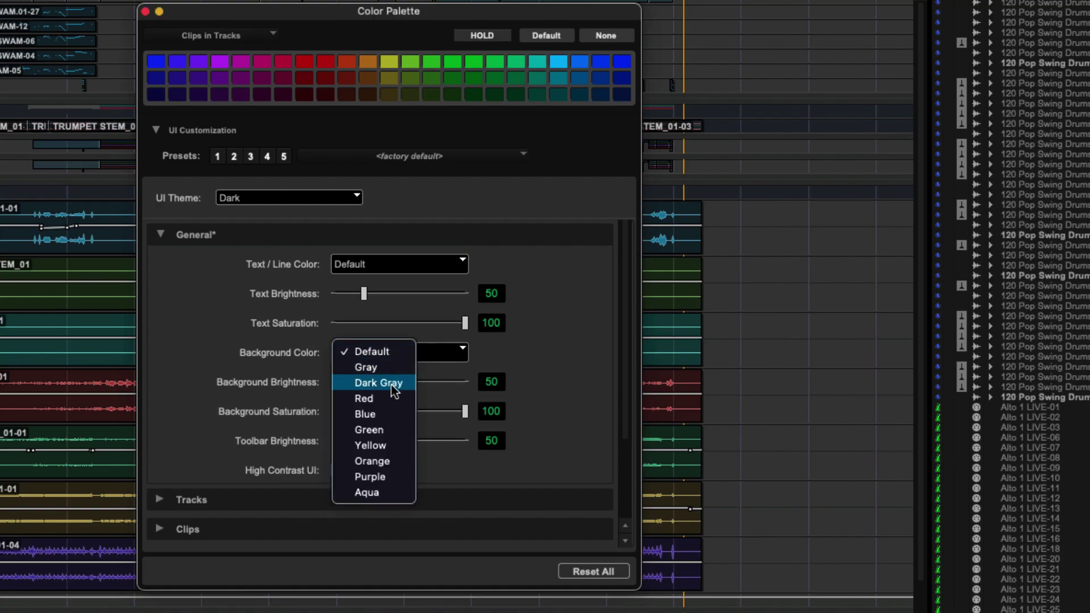
click(389, 414)
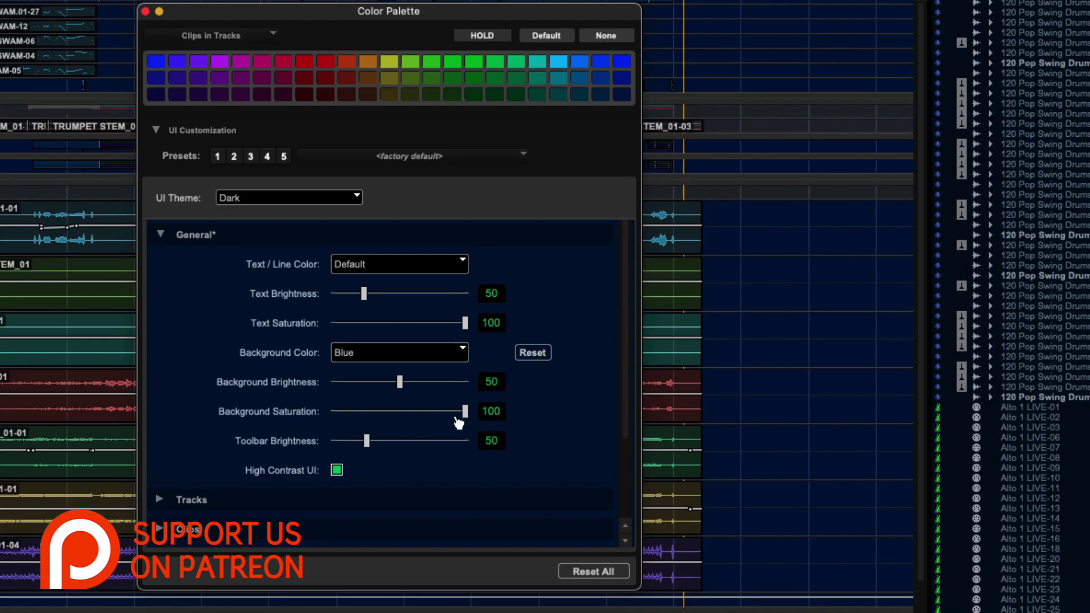
click(402, 383)
mouse_move(371, 390)
mouse_down()
mouse_move(353, 390)
mouse_move(369, 384)
mouse_up()
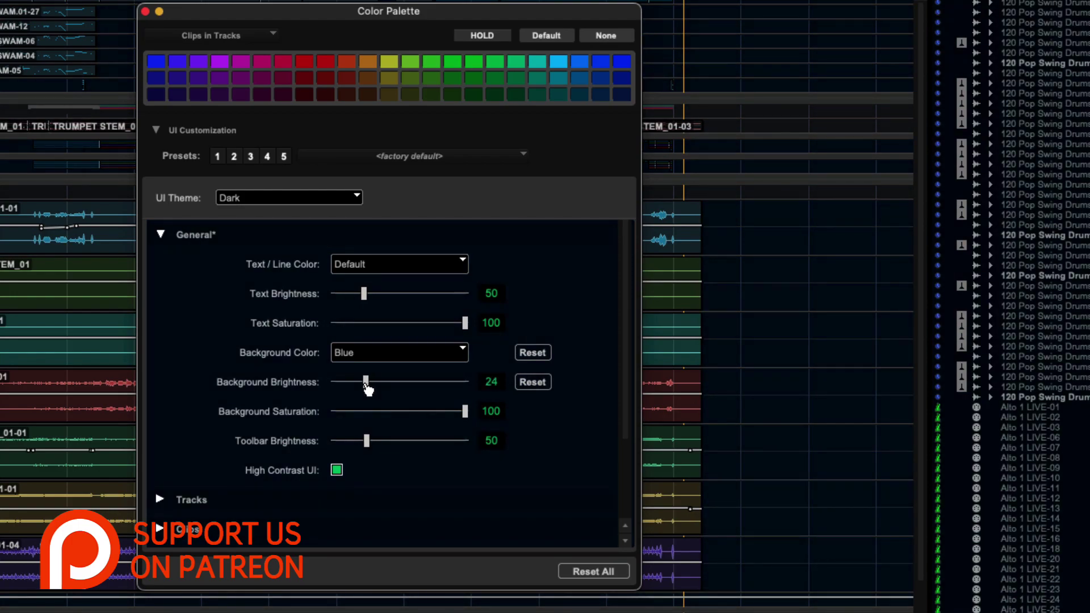
click(402, 270)
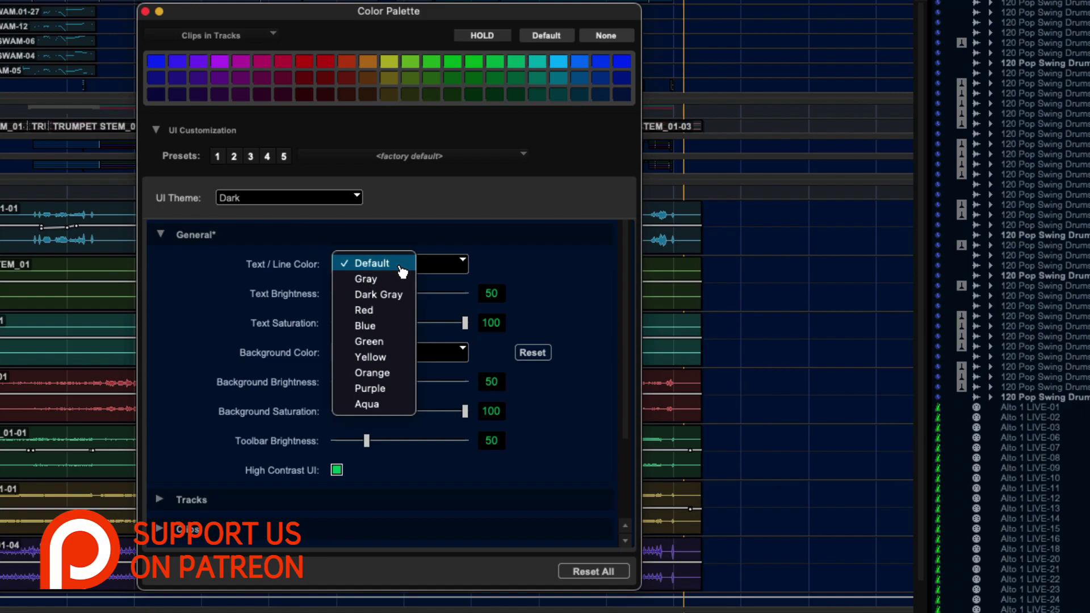
click(389, 315)
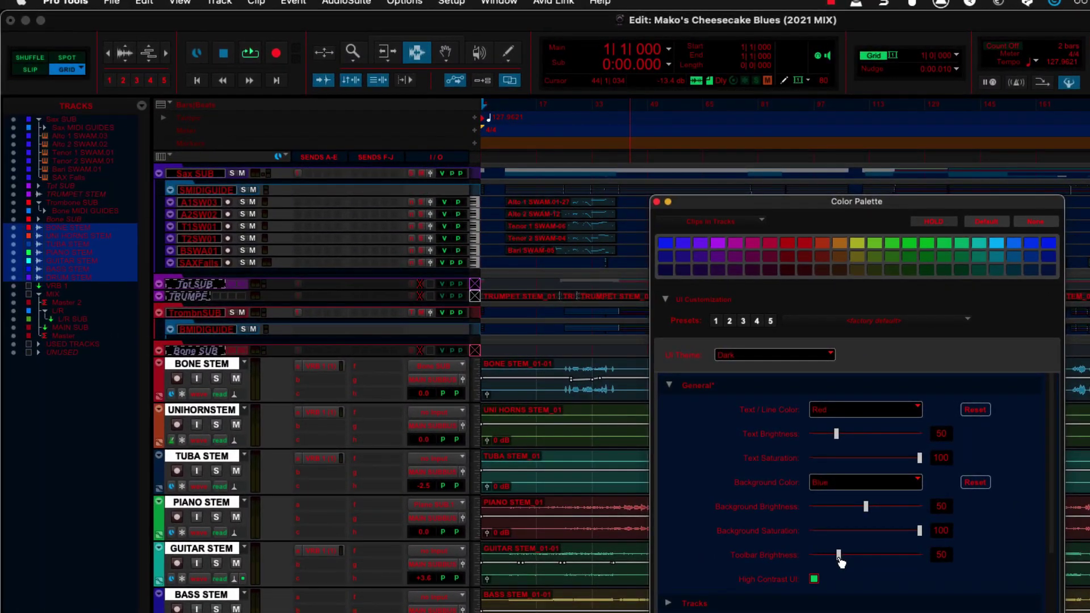
Set the Color Palette's Toolbar Brightness slider to 121.
drag(840, 560, 878, 561)
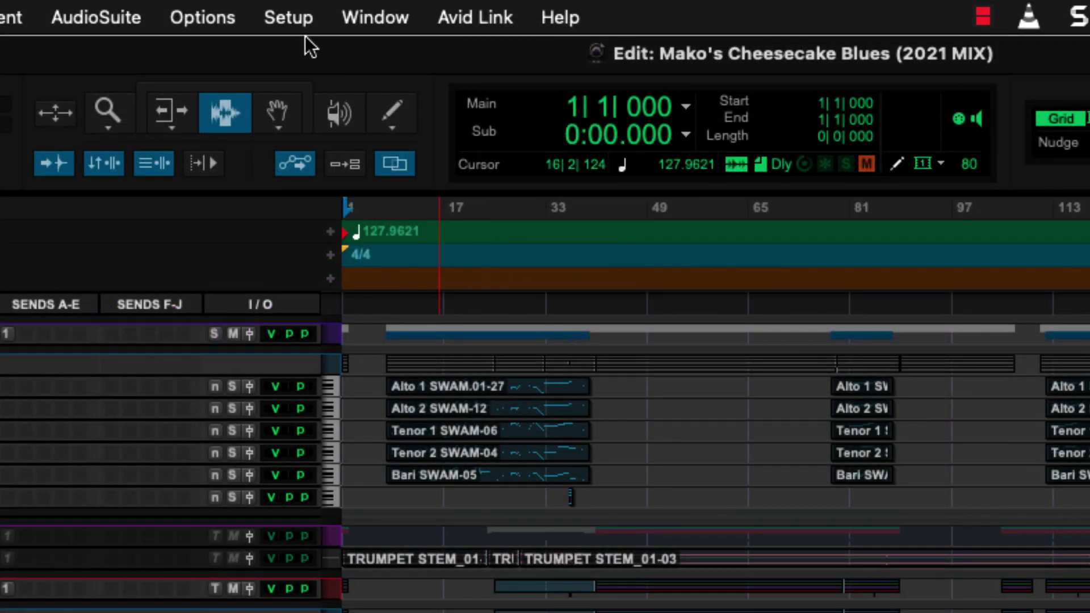
In Peripherals > MIDI Controllers, set controller #1's type to Komplete Kontrol.
click(291, 18)
click(303, 164)
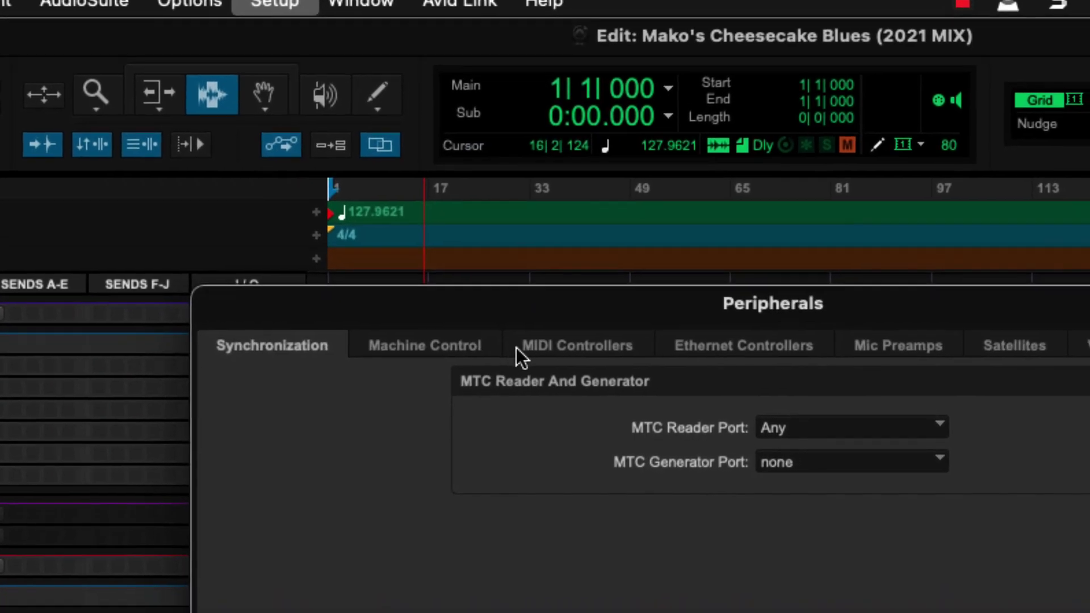
click(545, 368)
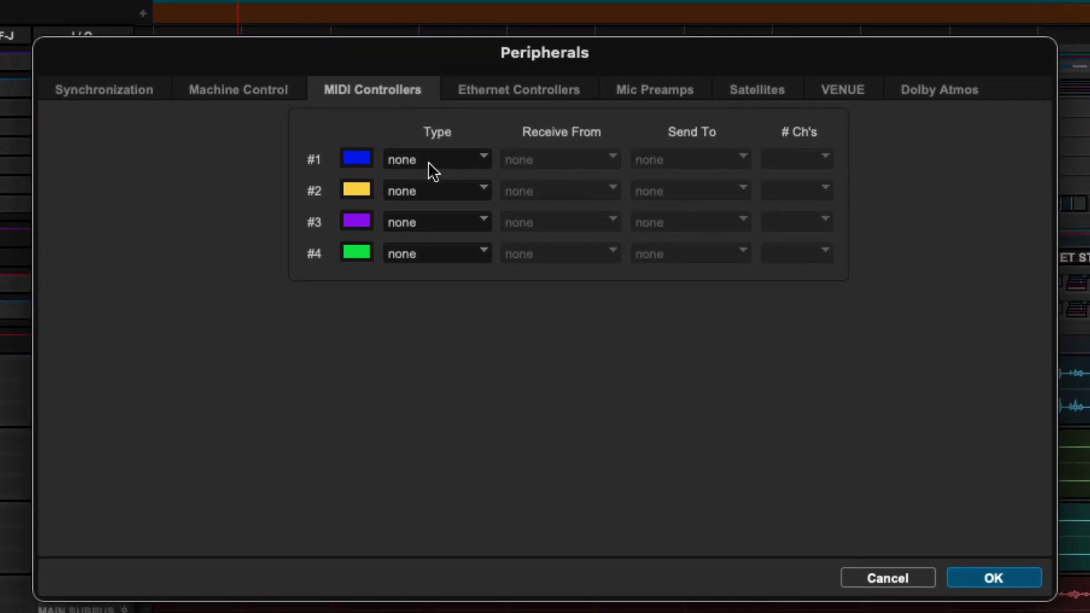
click(460, 233)
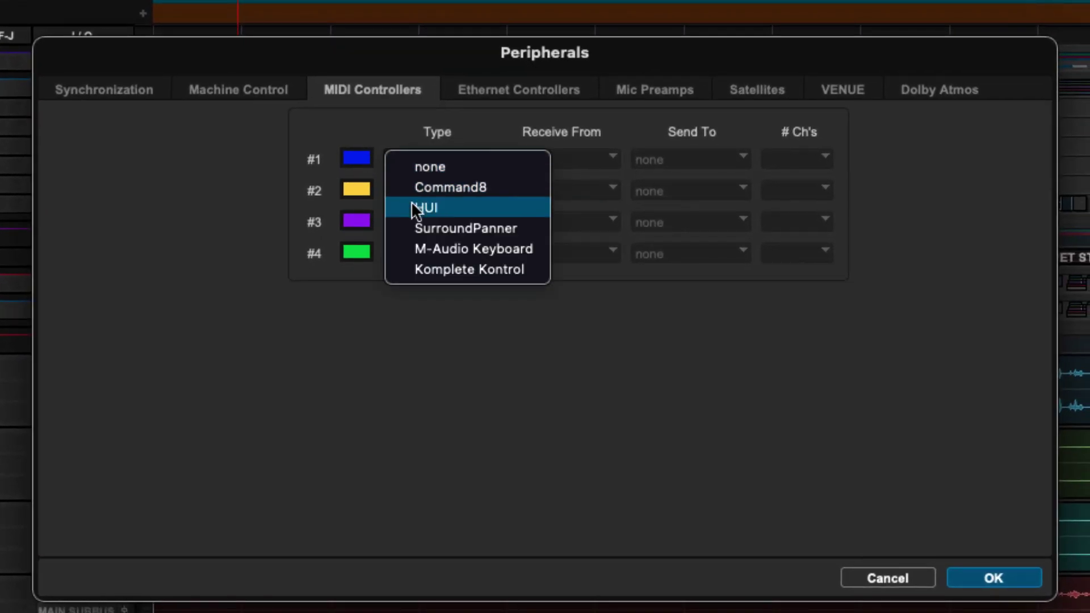
click(438, 273)
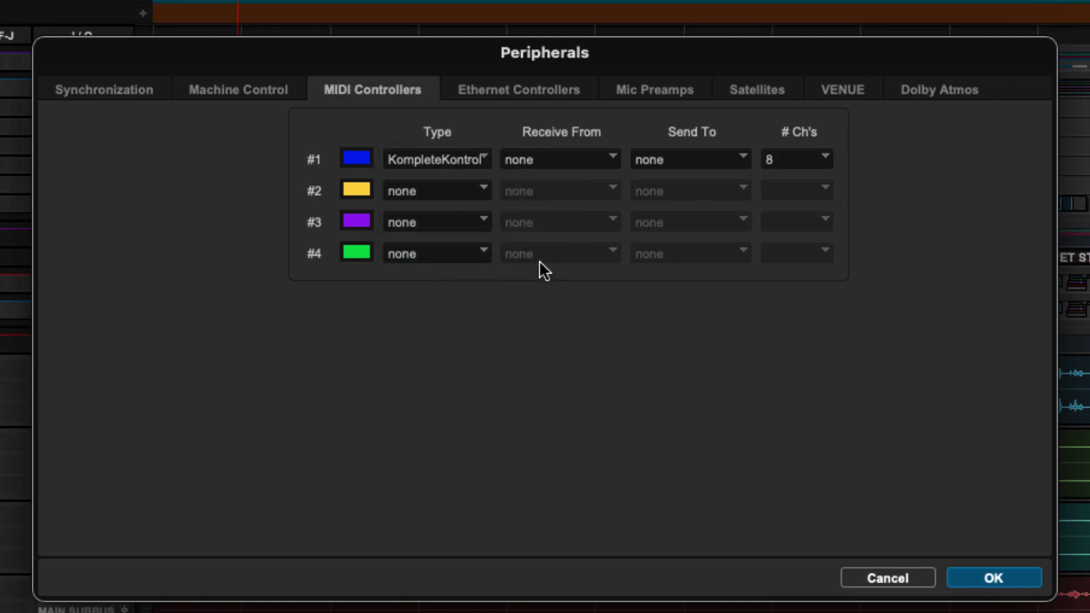
Set controller #1 to receive from and send to EphnxMIDIEphnP1.
click(570, 164)
mouse_move(581, 248)
click(745, 260)
click(710, 160)
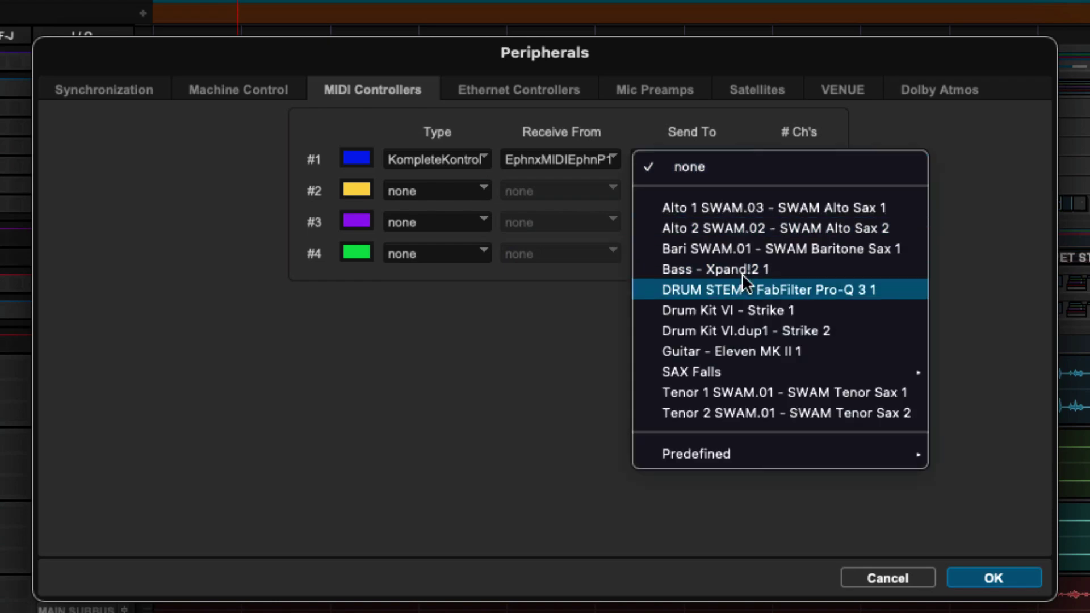
mouse_move(887, 454)
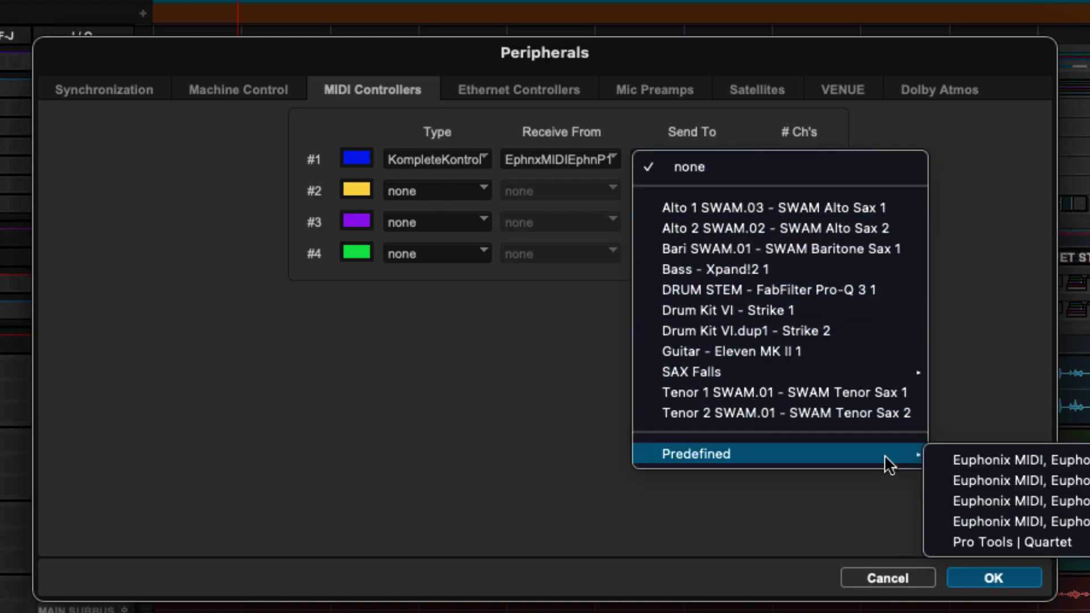
click(989, 459)
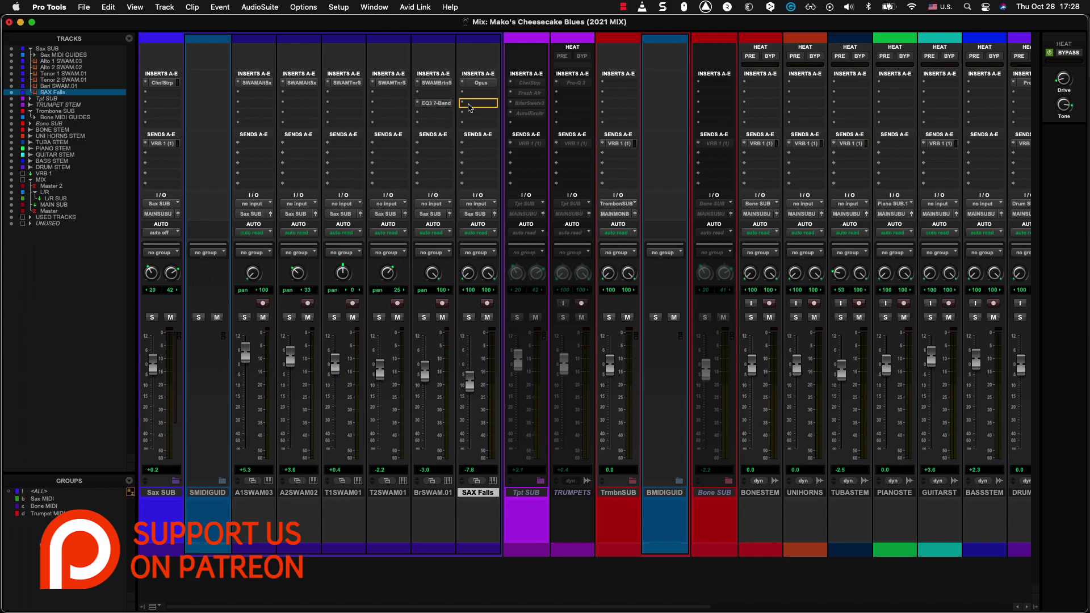
Move the EQ3 7-Band insert from BrSWAM.01 into an empty SAX Falls insert slot.
drag(482, 108, 482, 109)
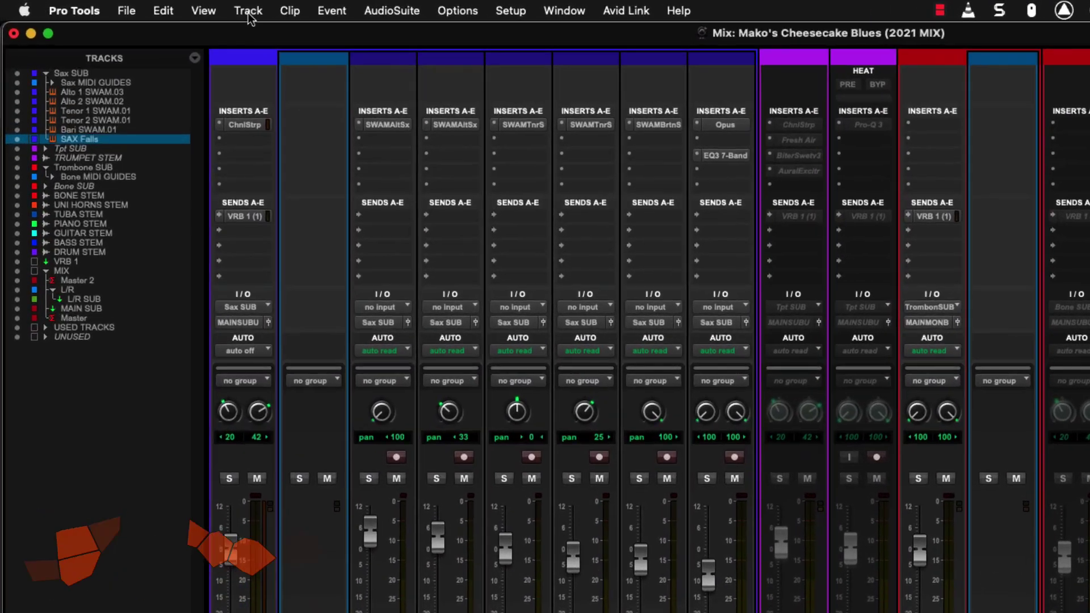
click(248, 12)
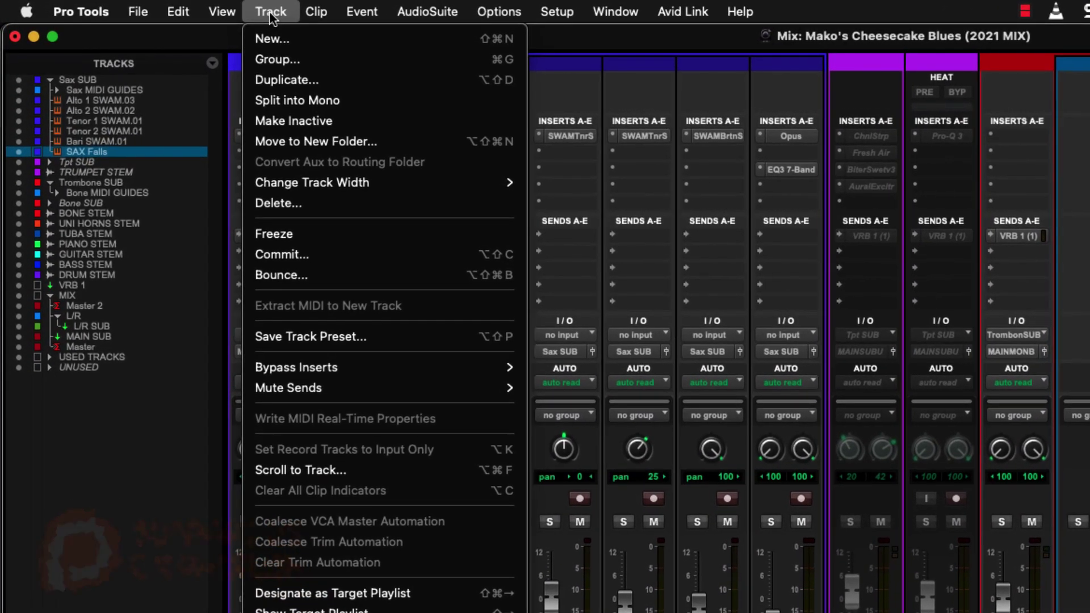
mouse_move(255, 164)
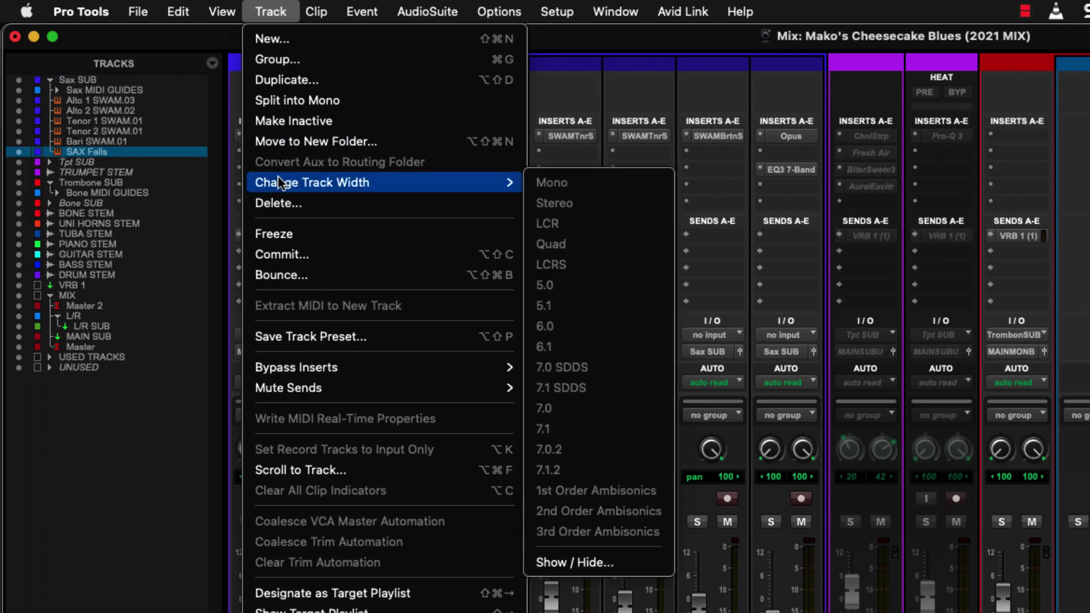
click(594, 563)
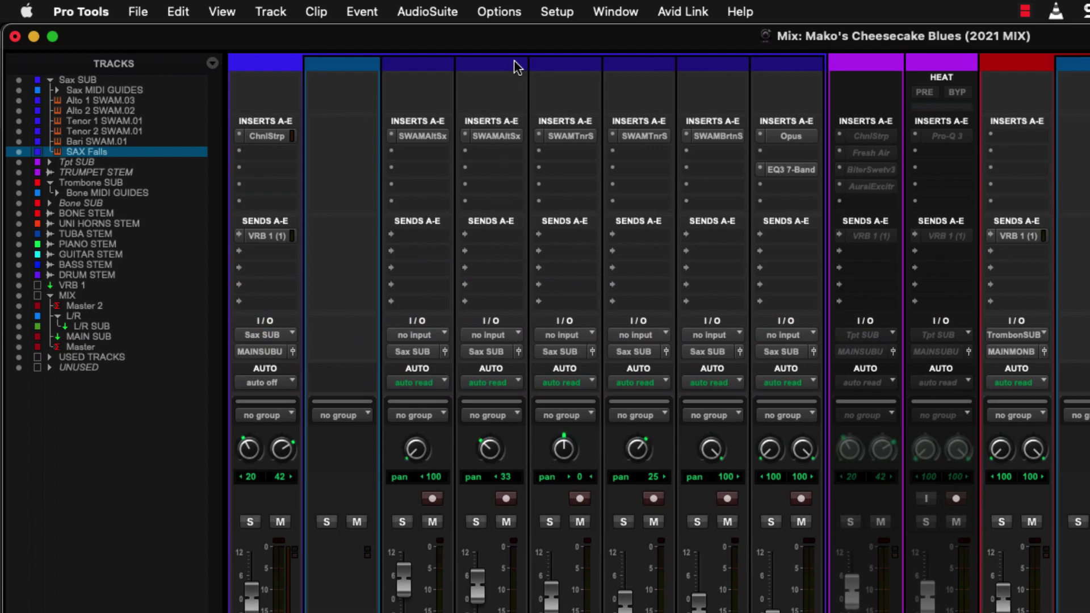
Open Setup > Preferences and show the Mixing page.
click(547, 17)
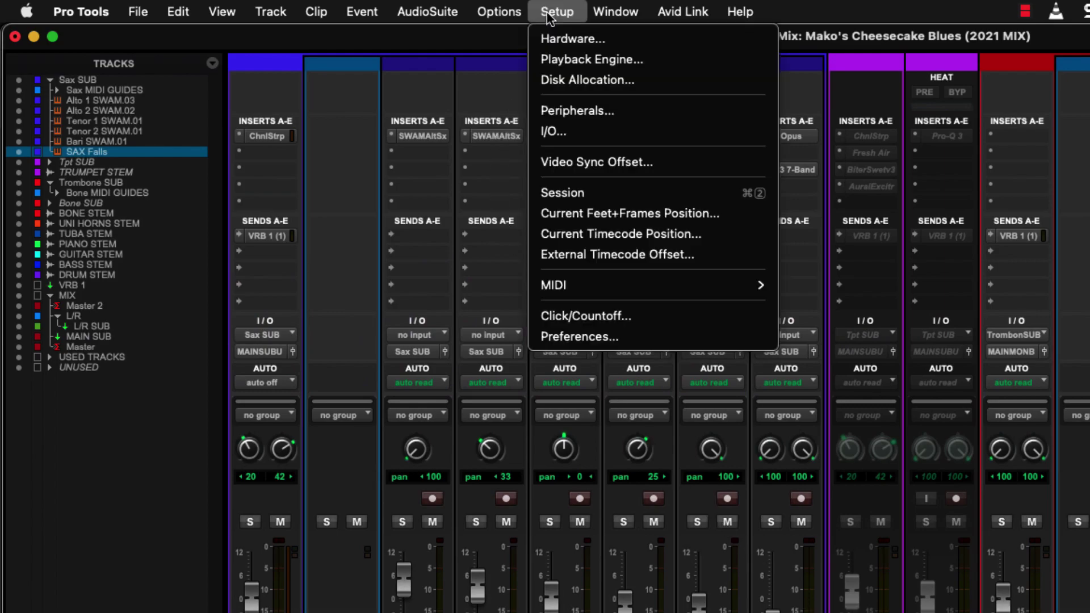
click(550, 338)
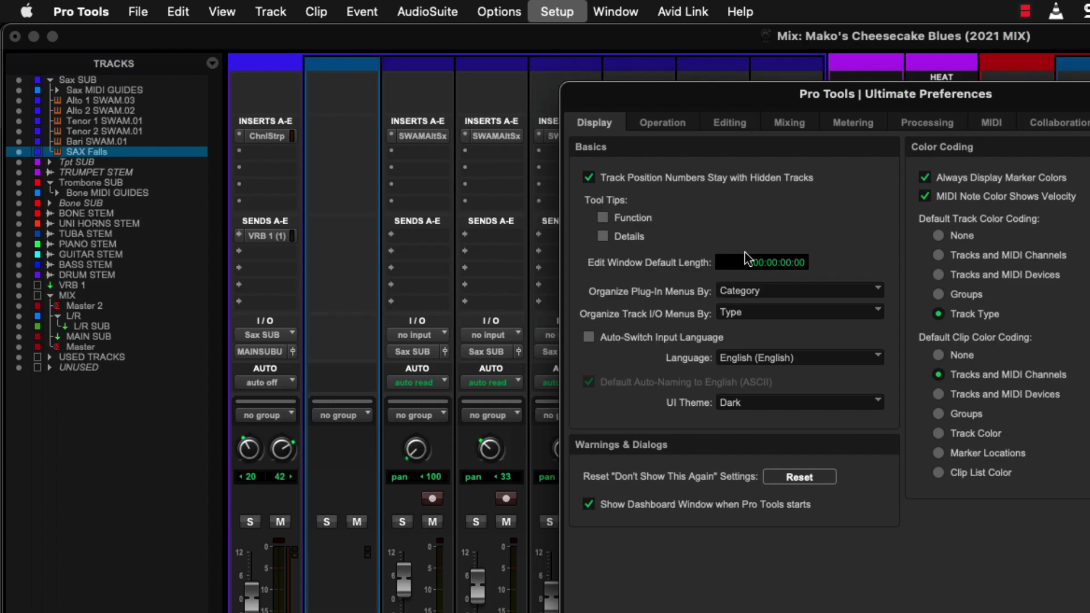
click(786, 123)
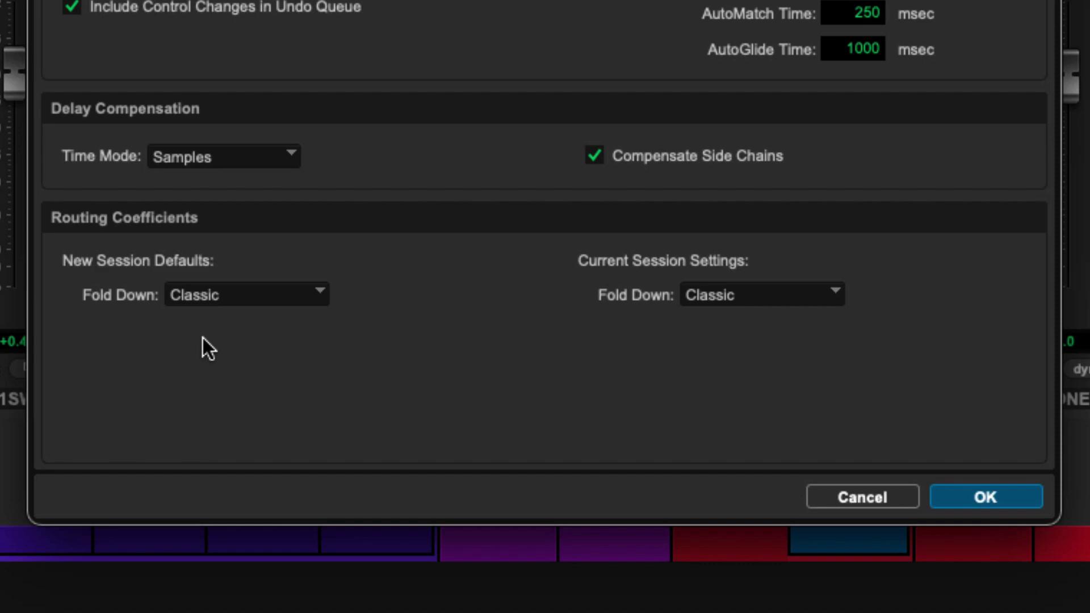
Set Fold Down to Modern for both New Session Defaults and Current Session Settings.
click(291, 296)
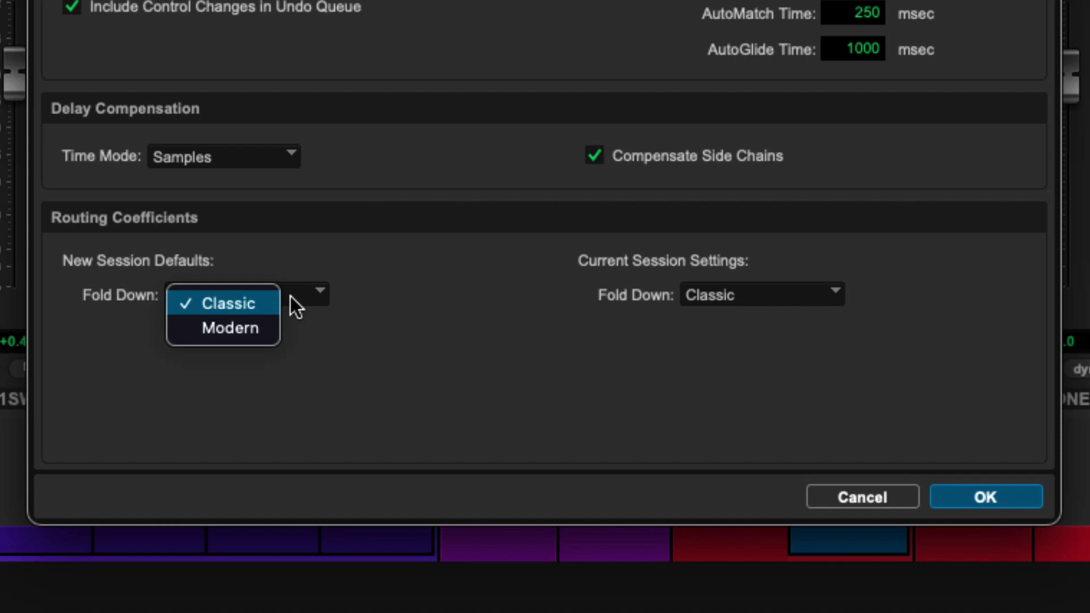
click(243, 329)
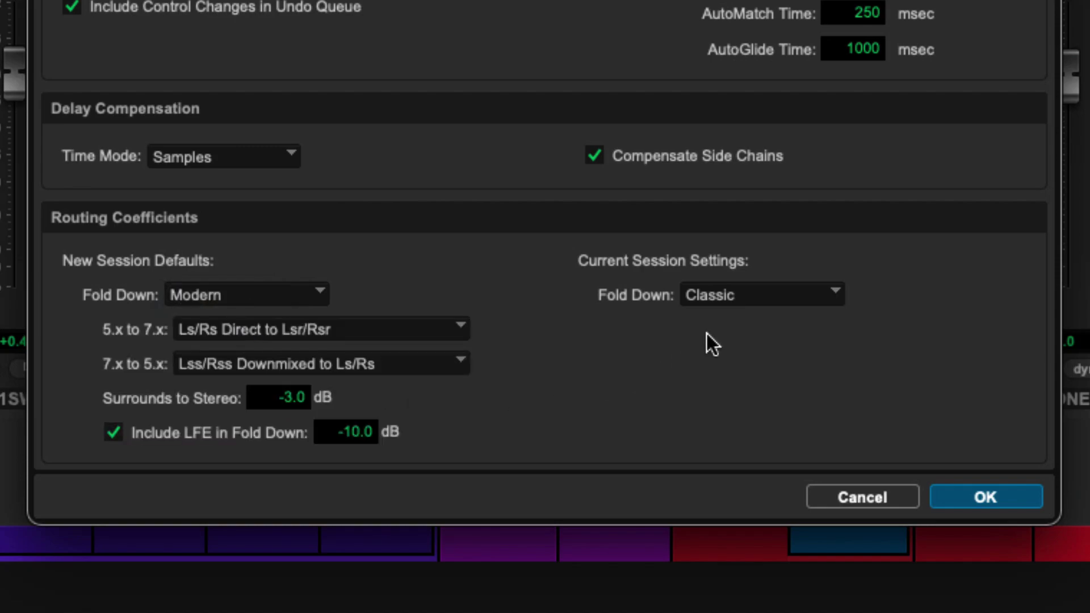
click(723, 303)
click(726, 323)
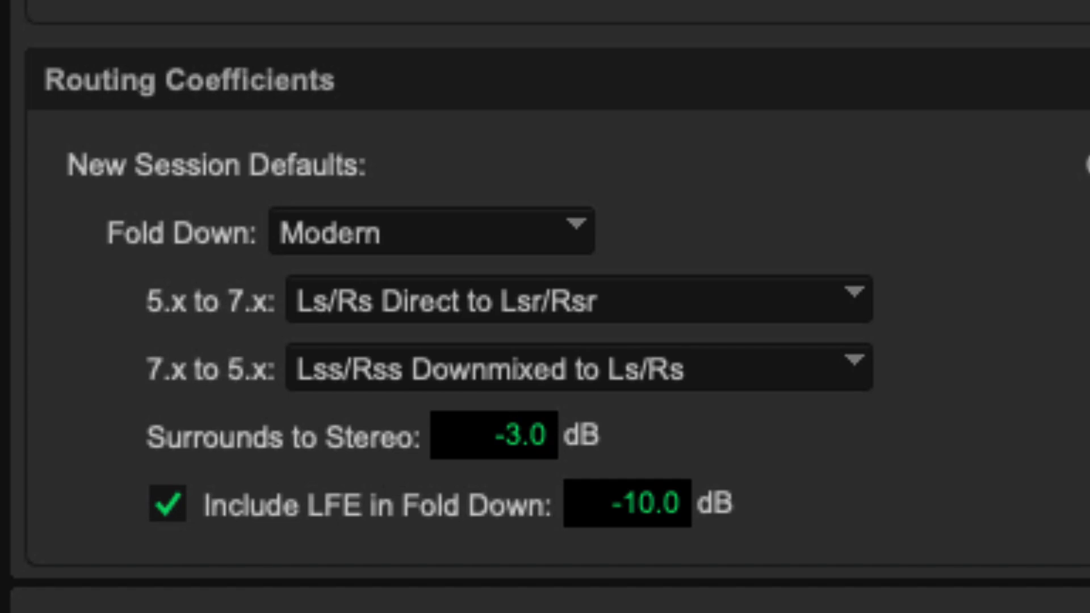
Set the 5.x to 7.x fold-down to 'Ls/Rs Split to Lss/Rss and Lsr/Rsr'.
click(725, 310)
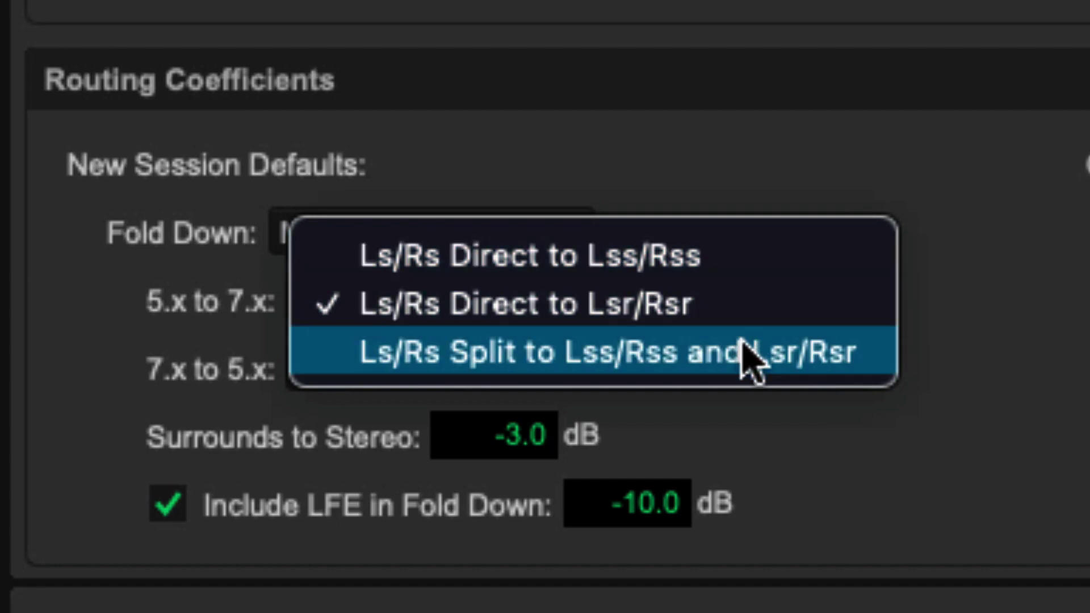
click(746, 355)
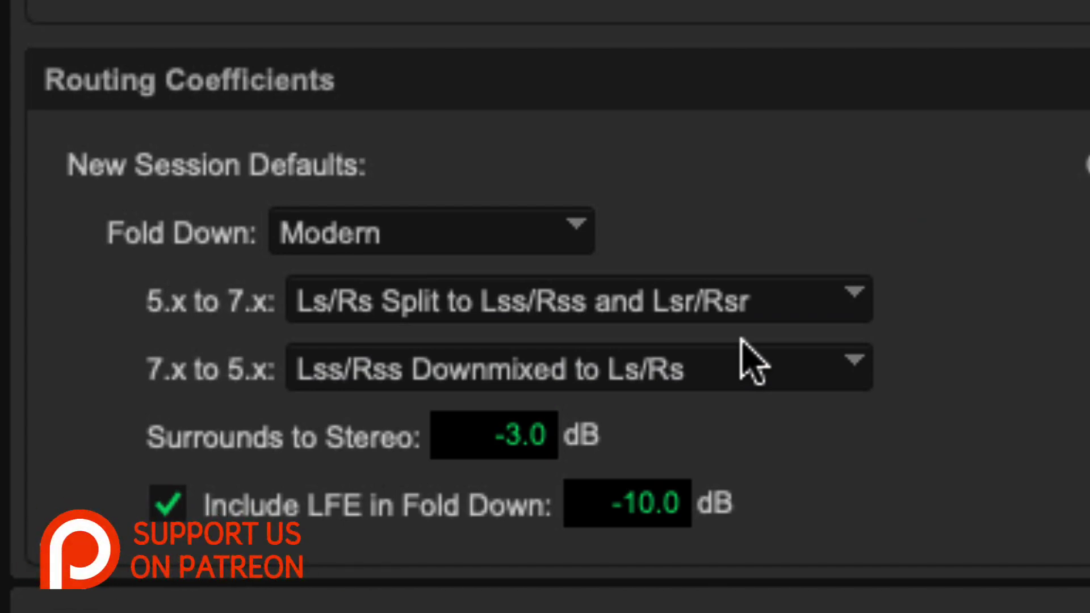
click(733, 382)
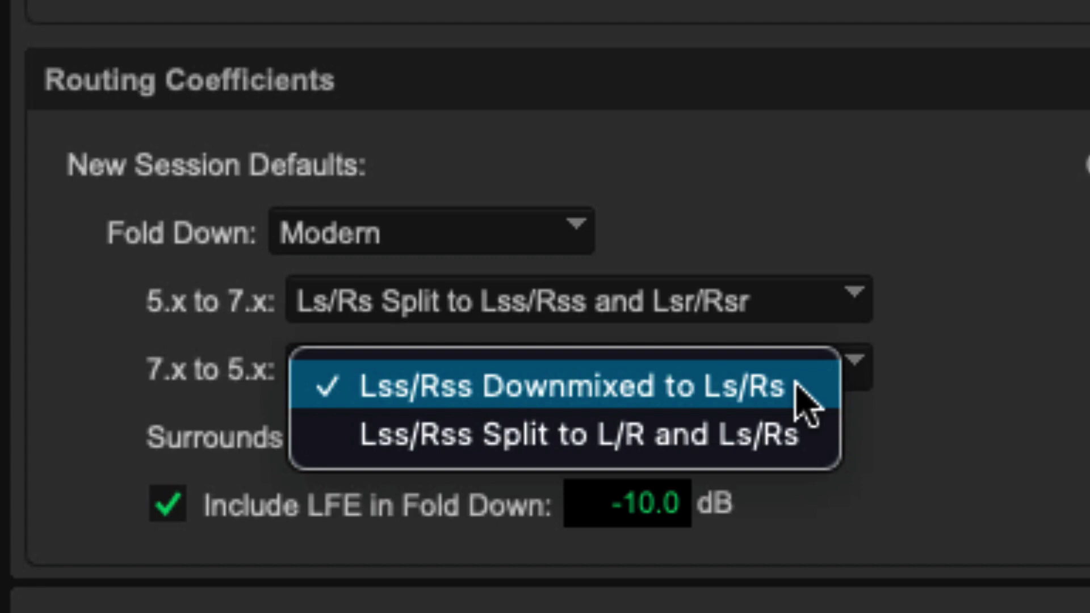
Set 7.x to 5.x fold-down to 'Lss/Rss Split to L/R and Ls/Rs', keeping LFE included at -10.0 dB.
click(808, 434)
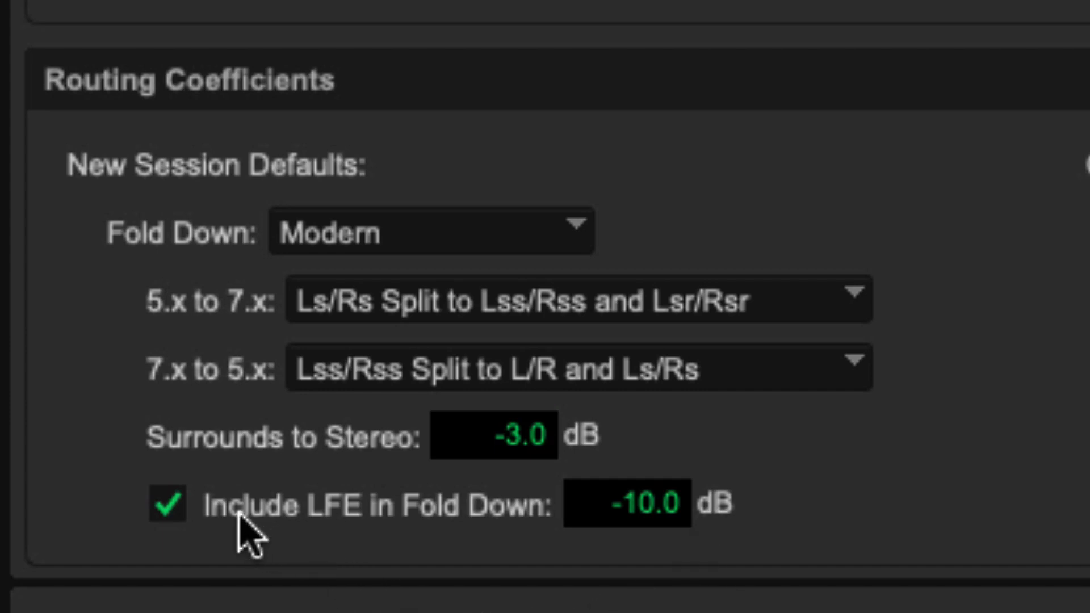
click(168, 504)
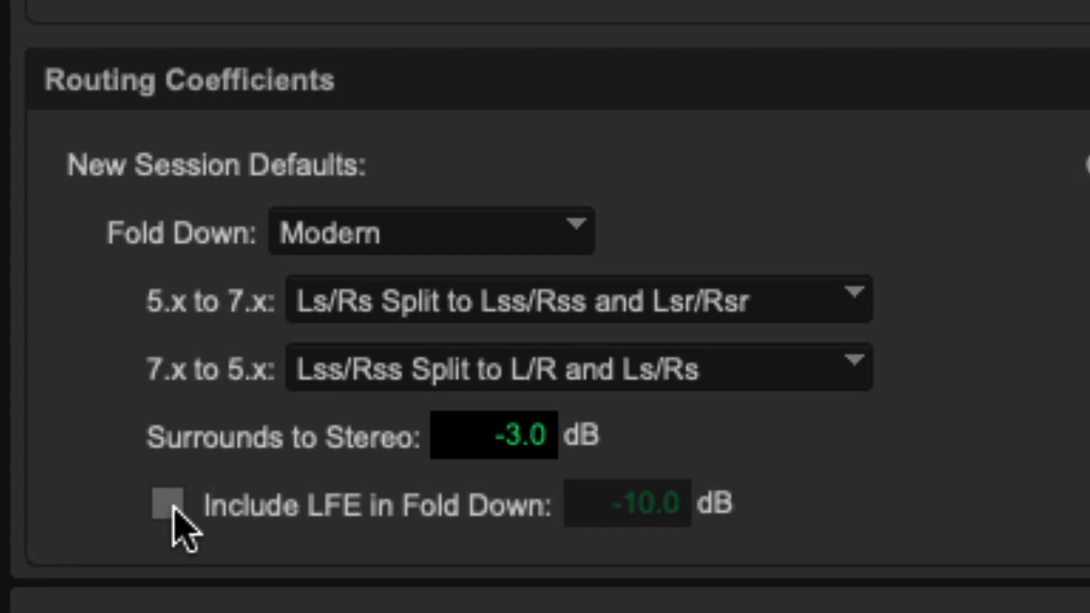
click(173, 510)
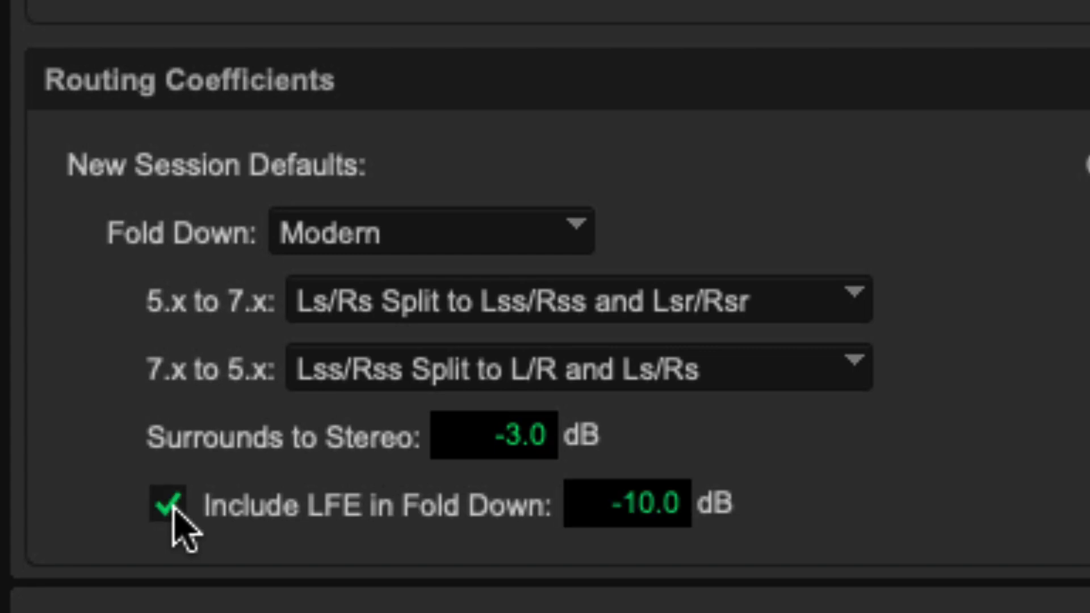